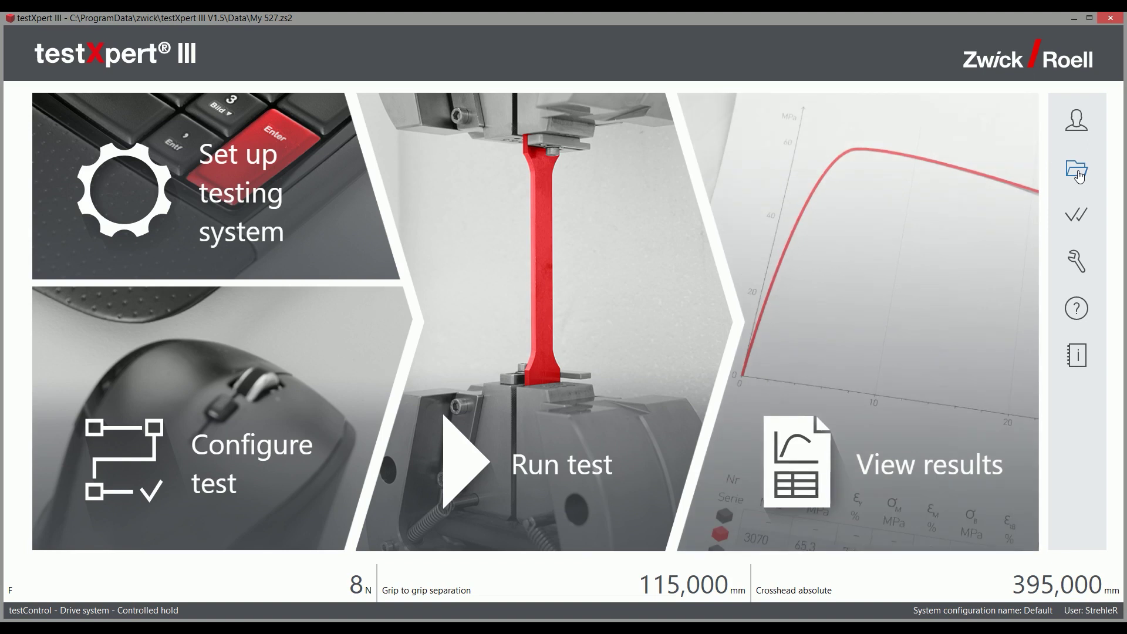
# - Load the series file My 527.zs2, found by filtering Series files for '527', and show Run test
pyautogui.click(1080, 175)
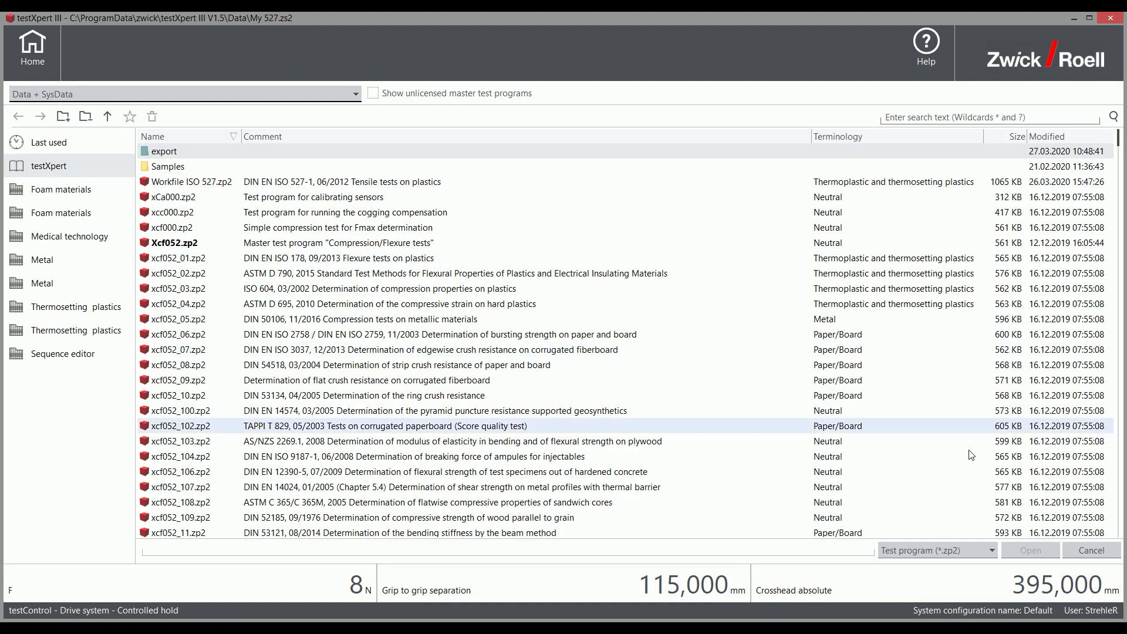
pyautogui.click(994, 551)
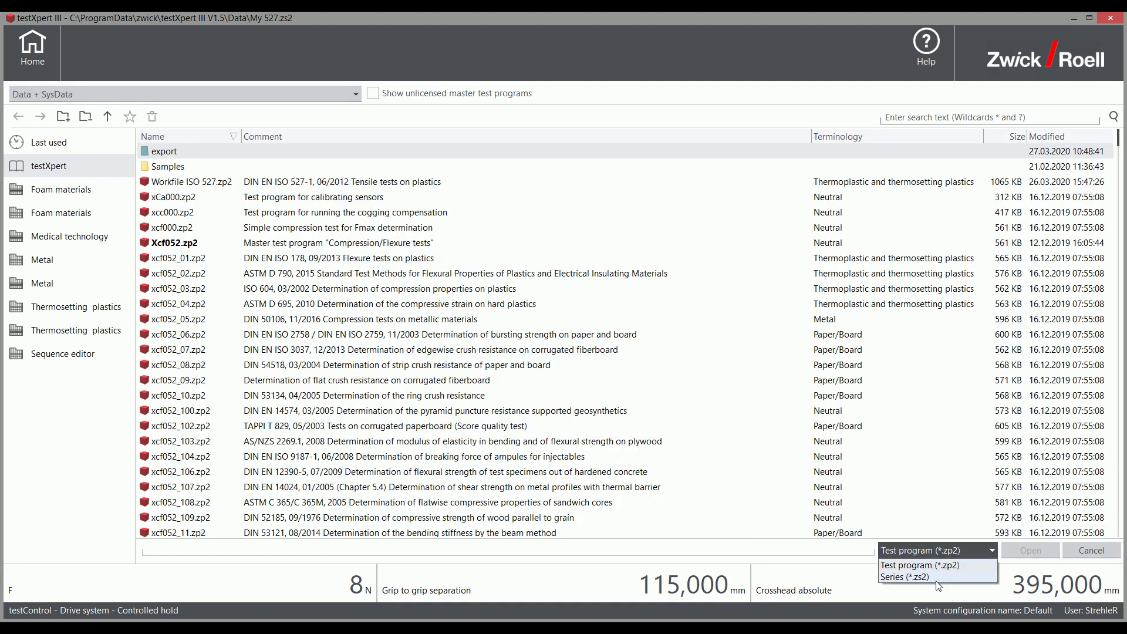
pyautogui.click(969, 574)
pyautogui.click(915, 114)
pyautogui.write('527')
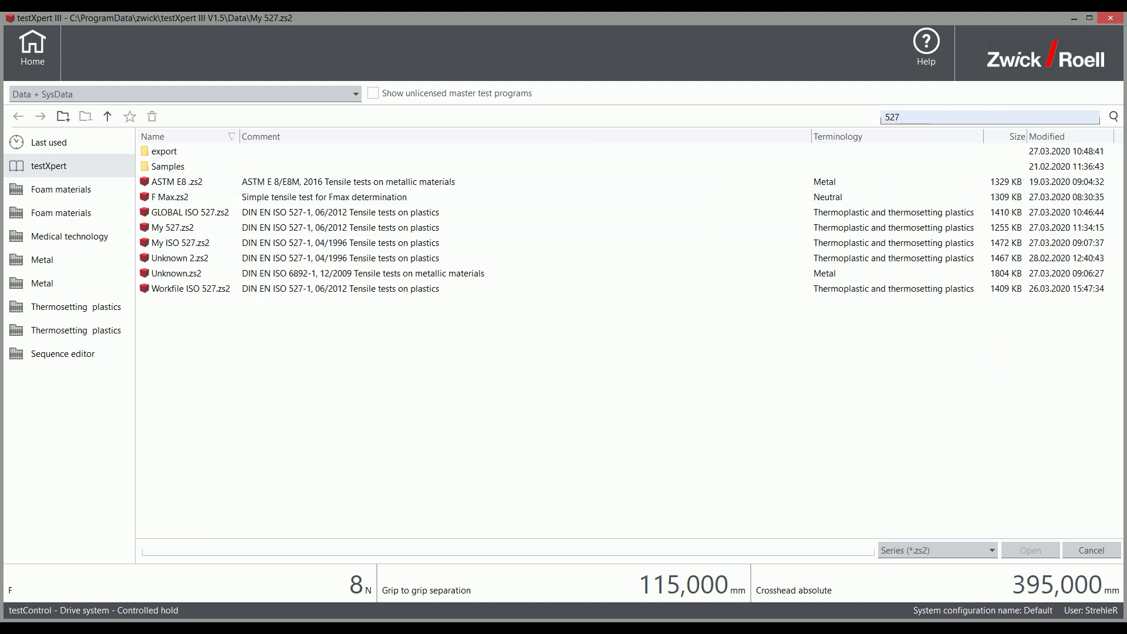
pyautogui.press('Return')
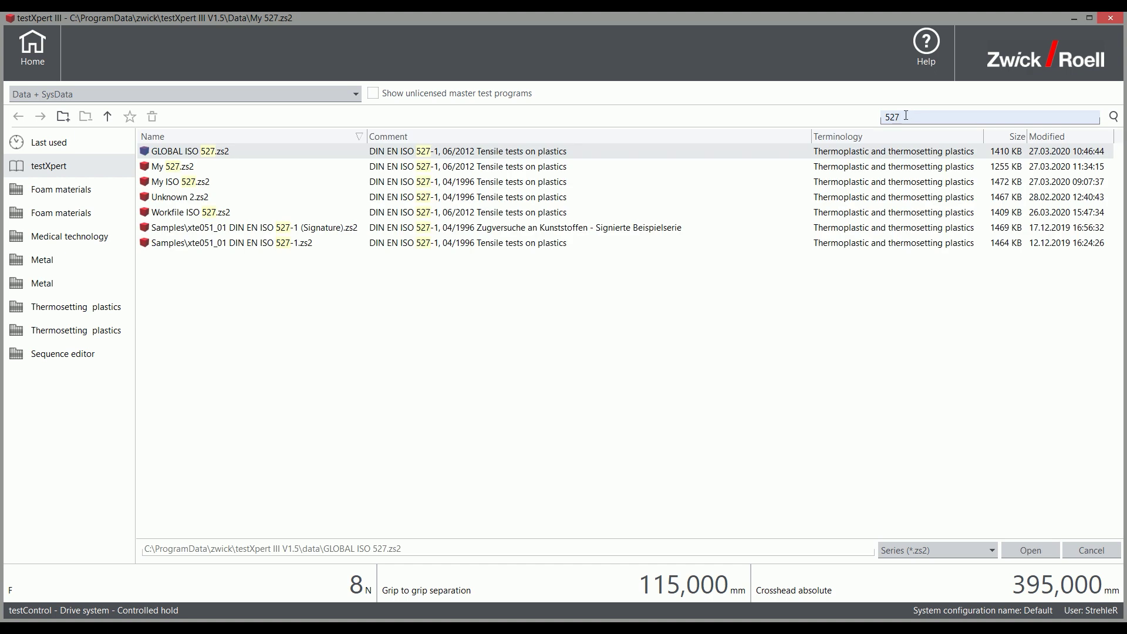
pyautogui.click(182, 172)
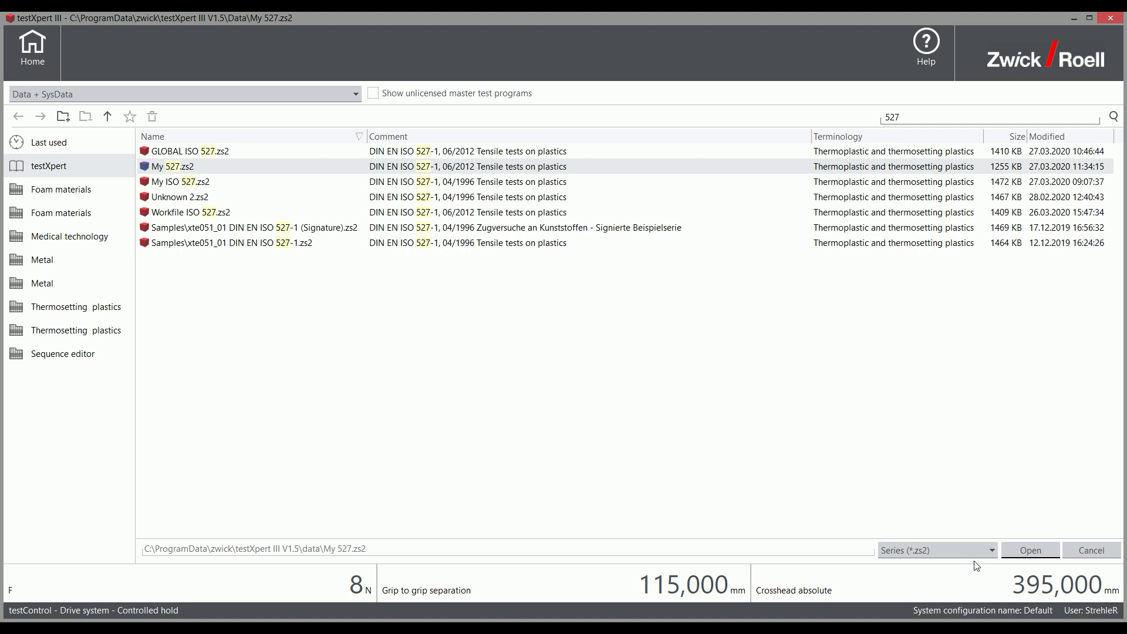
pyautogui.click(1026, 553)
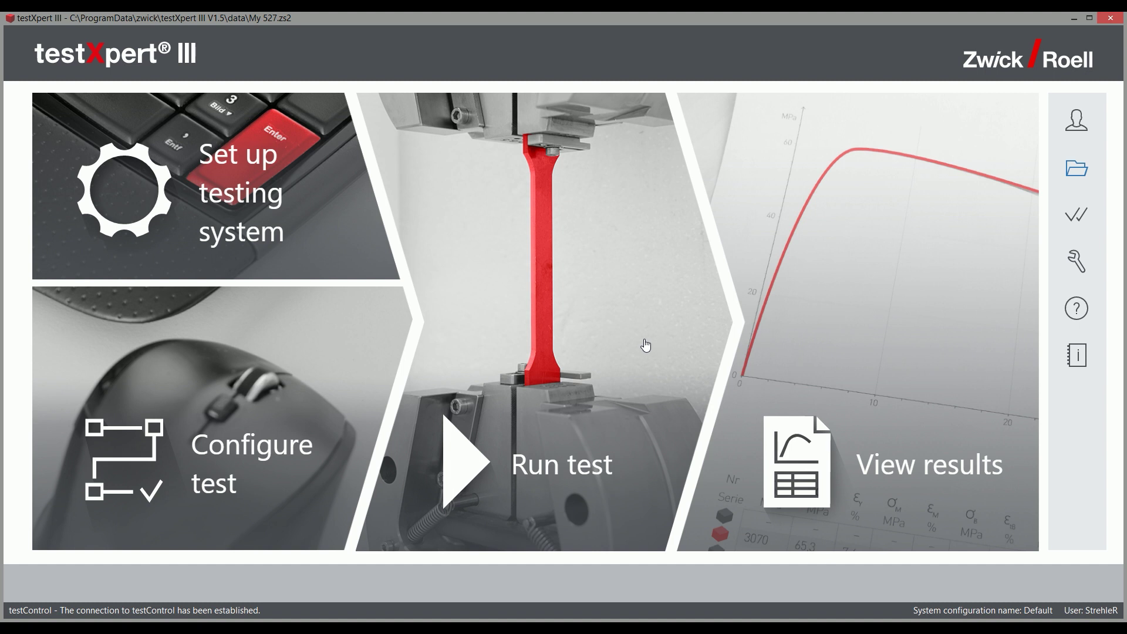
pyautogui.click(603, 321)
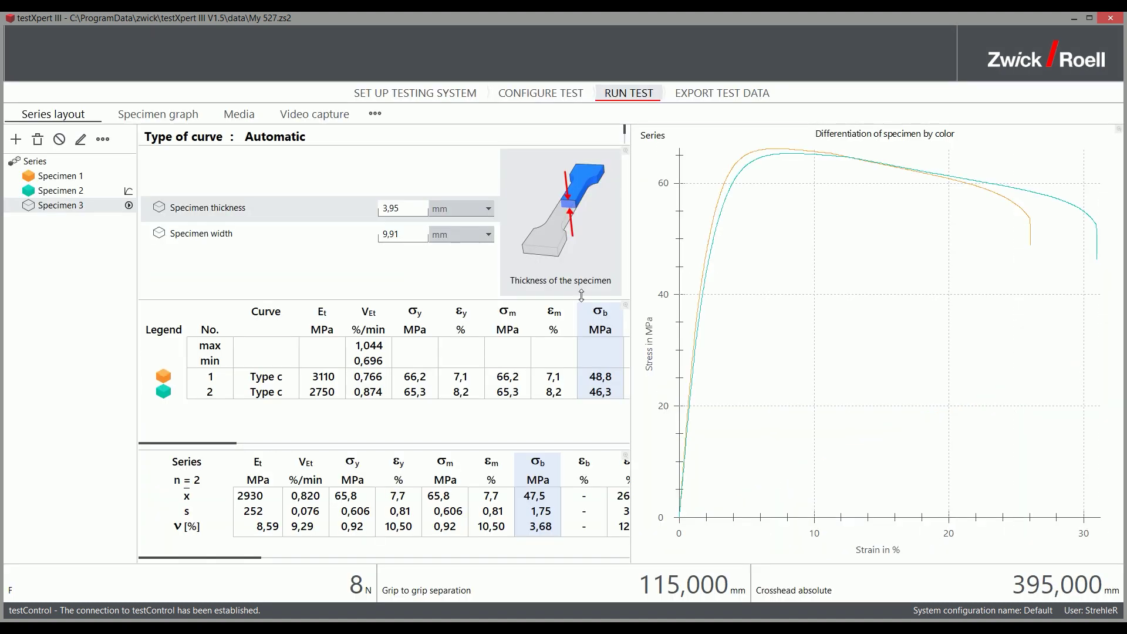
# - Review the test parameters with Automatic curve type, then the 0.05–0.25% tensile modulus settings
pyautogui.click(525, 95)
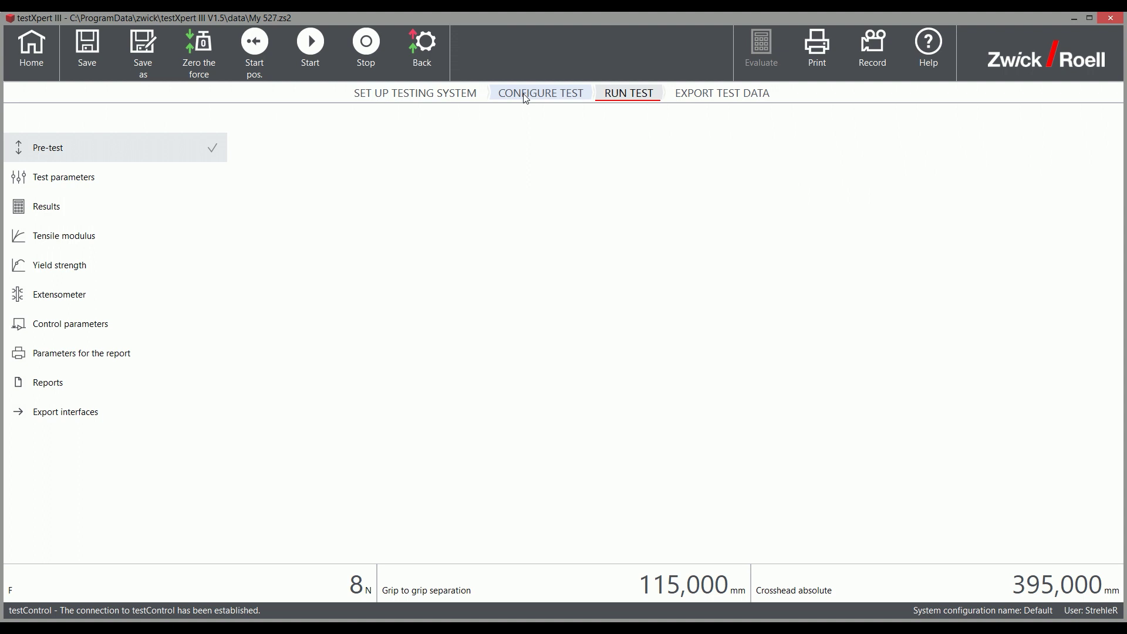
pyautogui.click(70, 176)
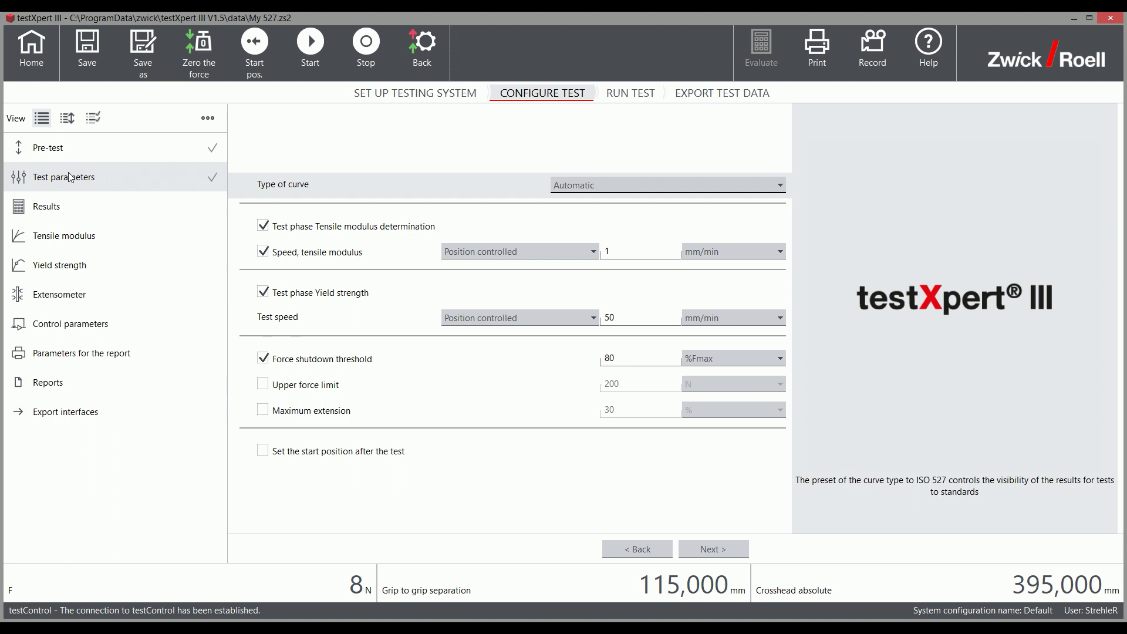
pyautogui.click(587, 186)
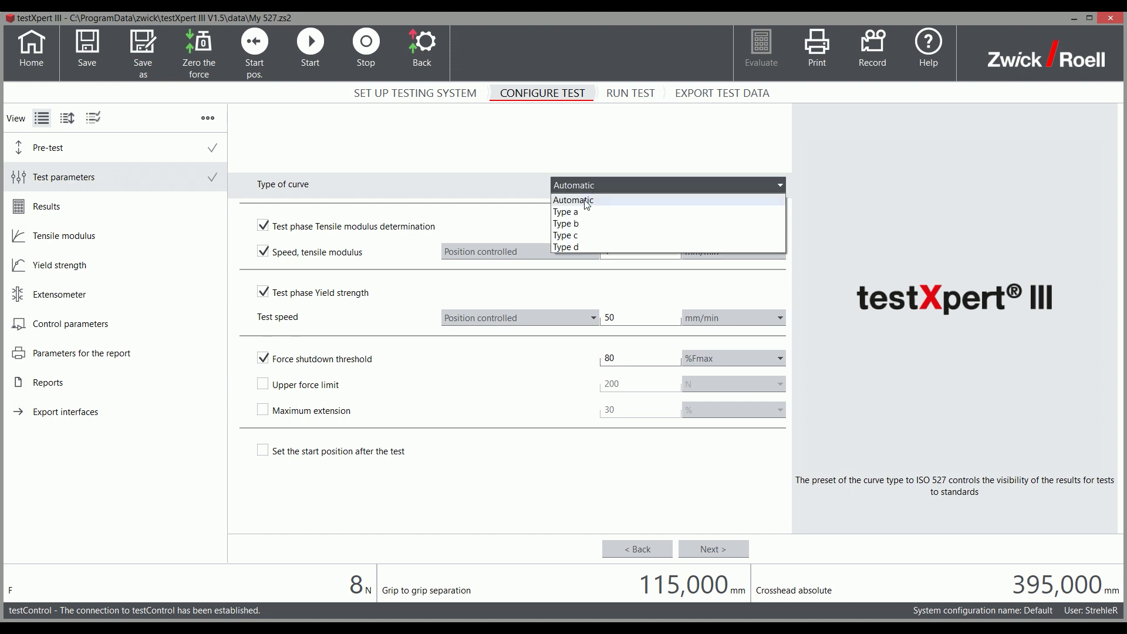
pyautogui.click(587, 203)
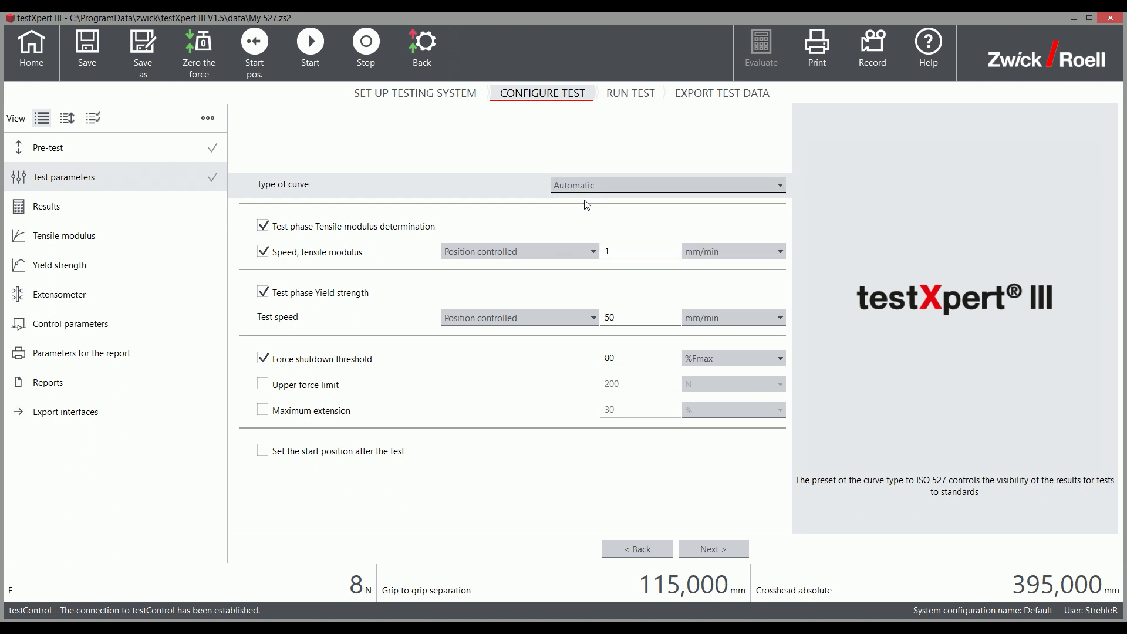
pyautogui.click(83, 245)
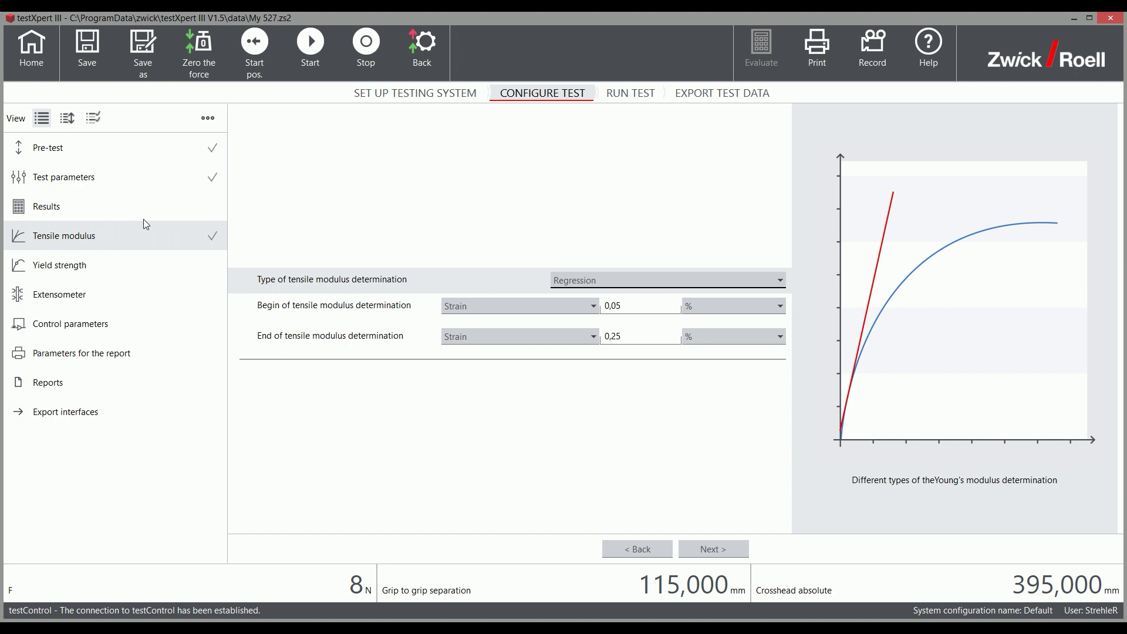
# - Return to the run view and start the test on specimen 3
pyautogui.click(622, 94)
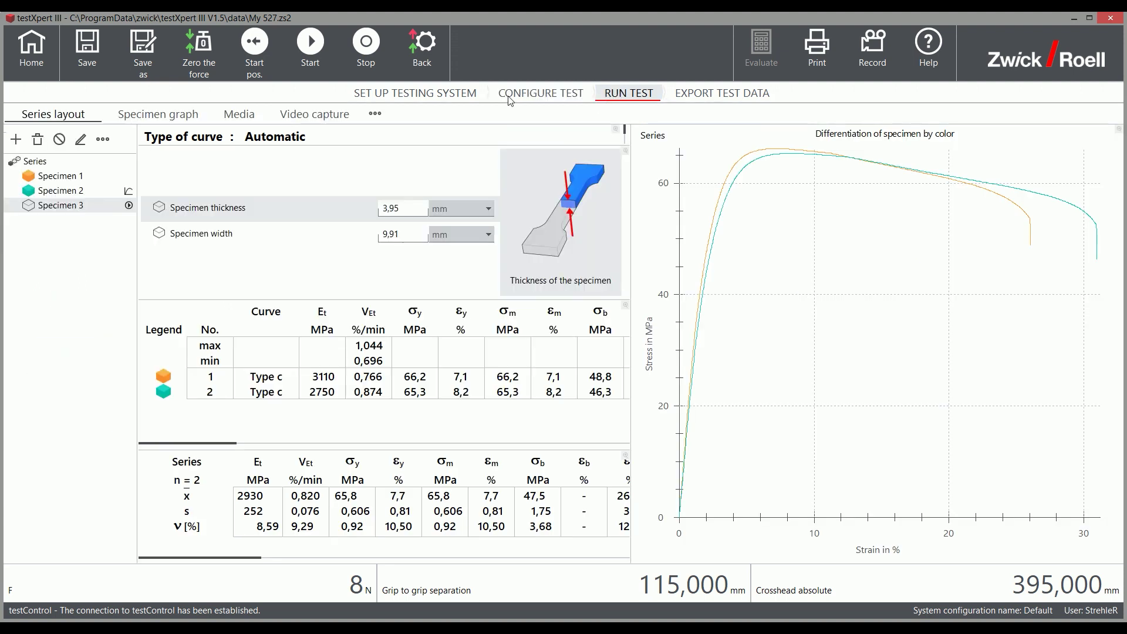
pyautogui.click(307, 52)
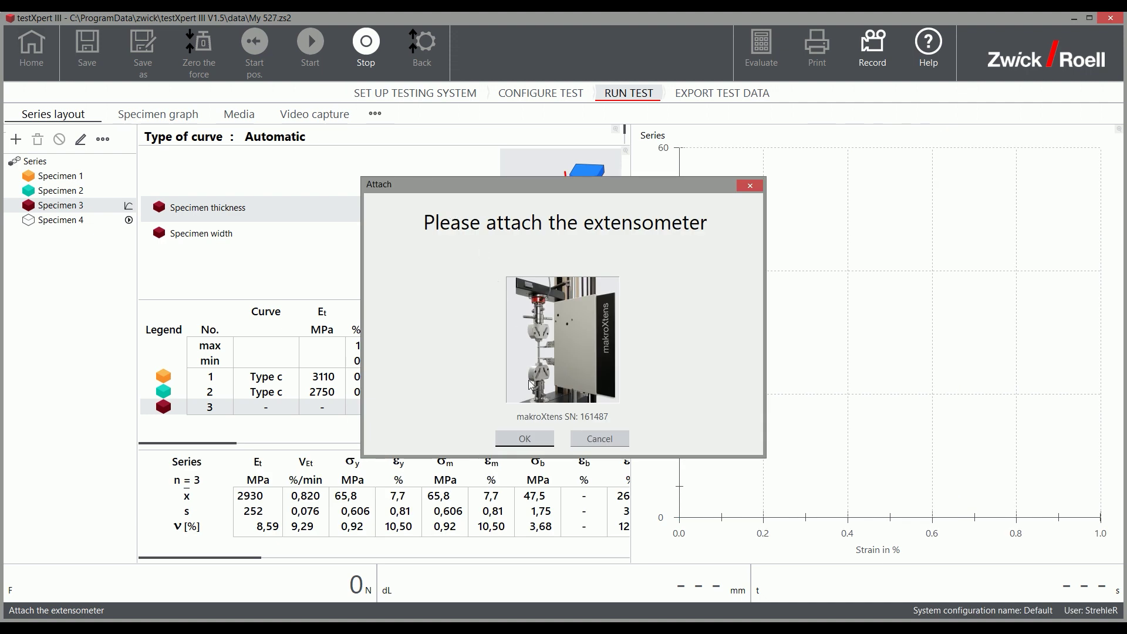
# - Confirm extensometer attach and detach for specimen 3, then show its Specimen graph
pyautogui.click(530, 443)
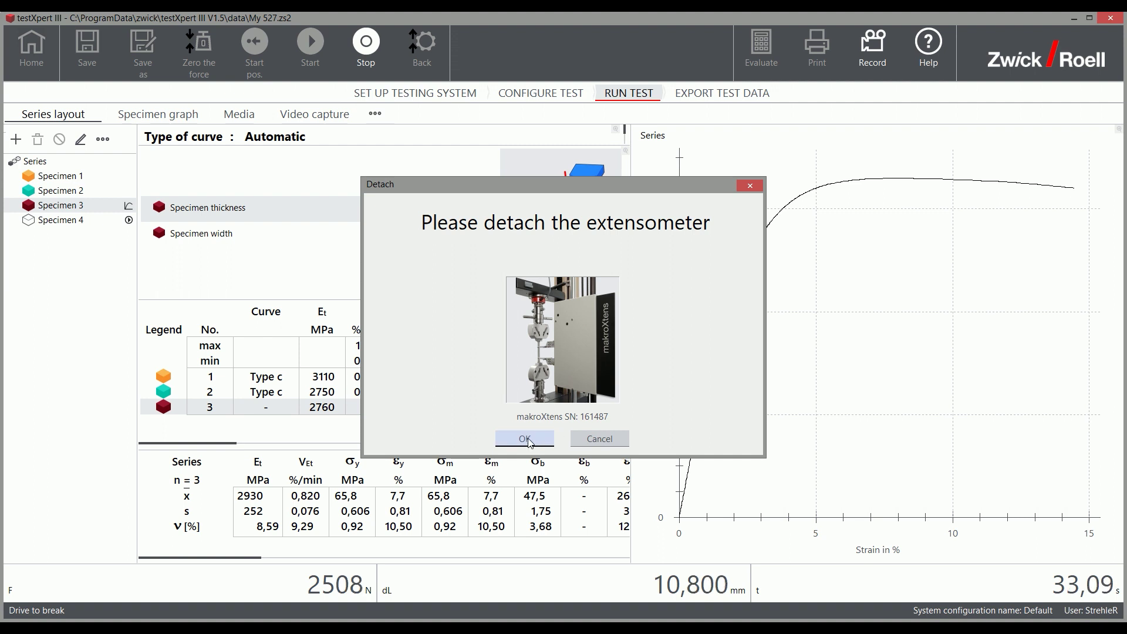
pyautogui.click(528, 437)
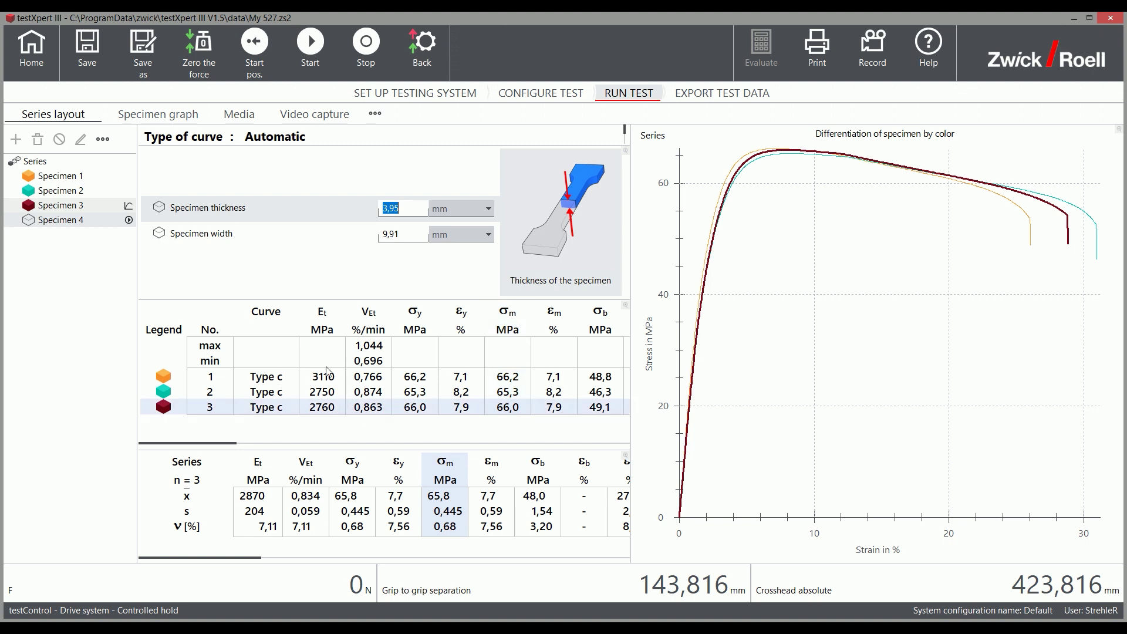
pyautogui.click(184, 117)
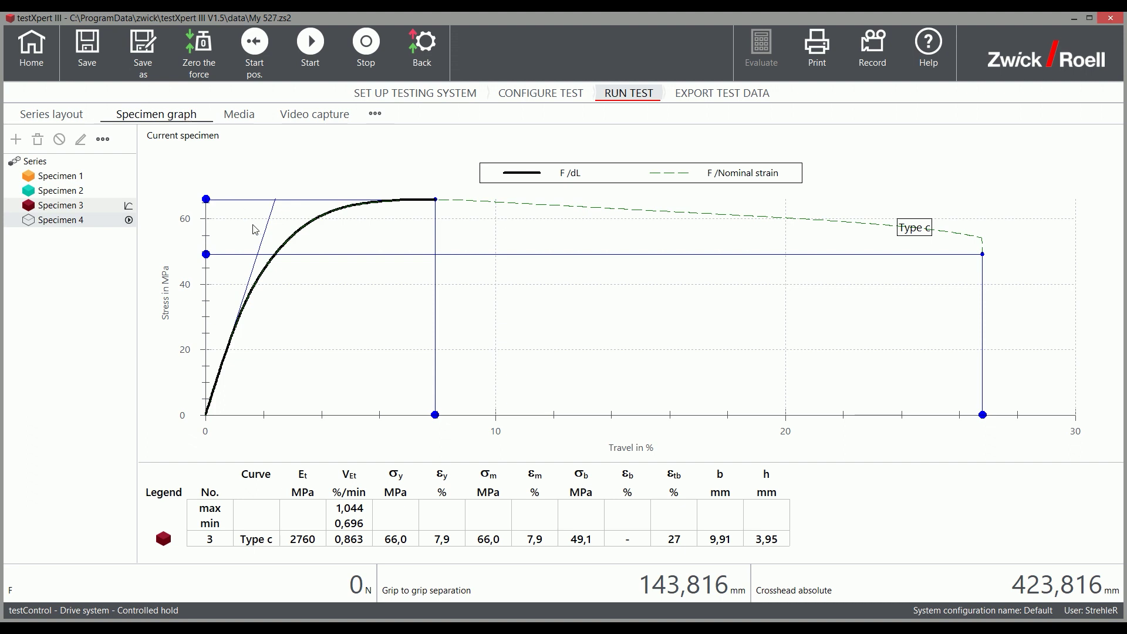
pyautogui.rightClick(391, 248)
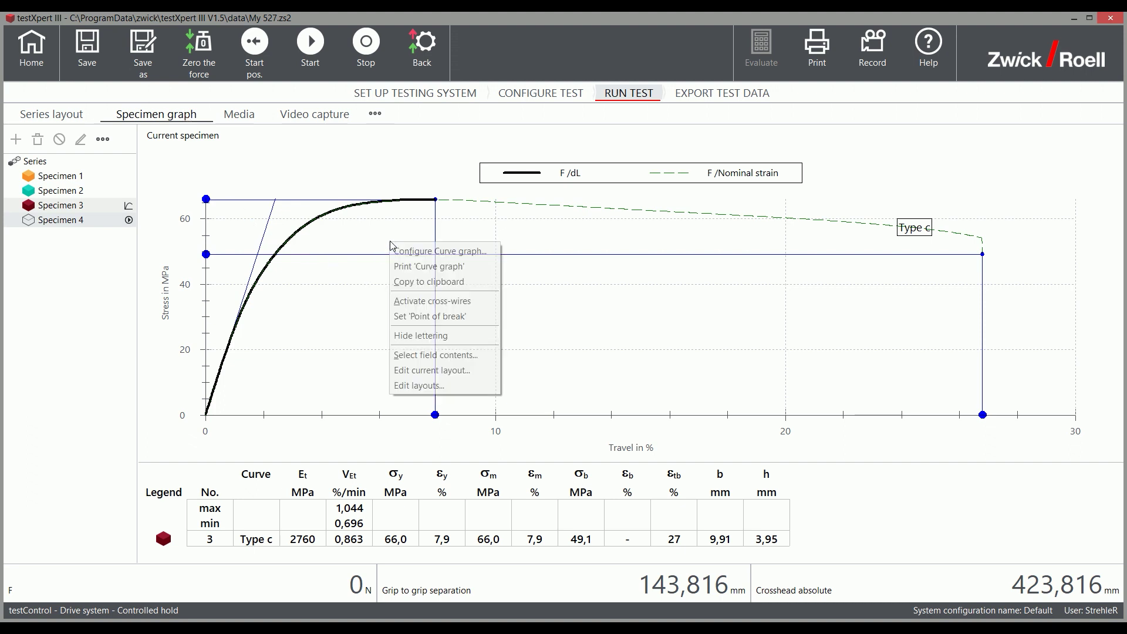
pyautogui.click(422, 304)
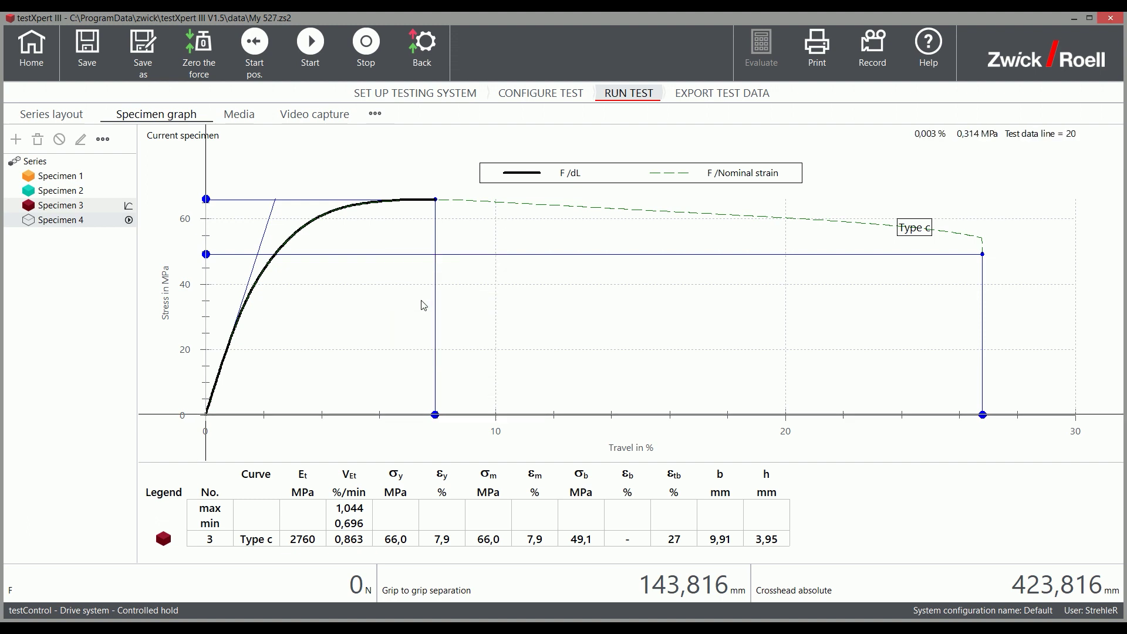
pyautogui.press('Right')
pyautogui.press('Right')
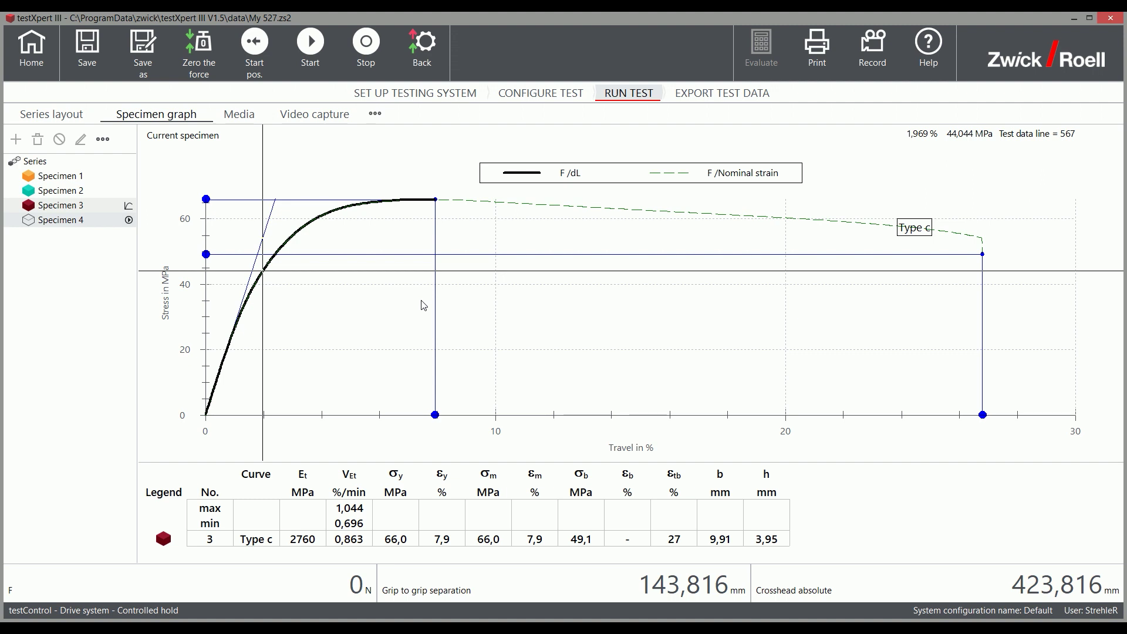
pyautogui.press('Right')
pyautogui.press('Right')
pyautogui.press('Right')
pyautogui.press('Right')
pyautogui.press('Right')
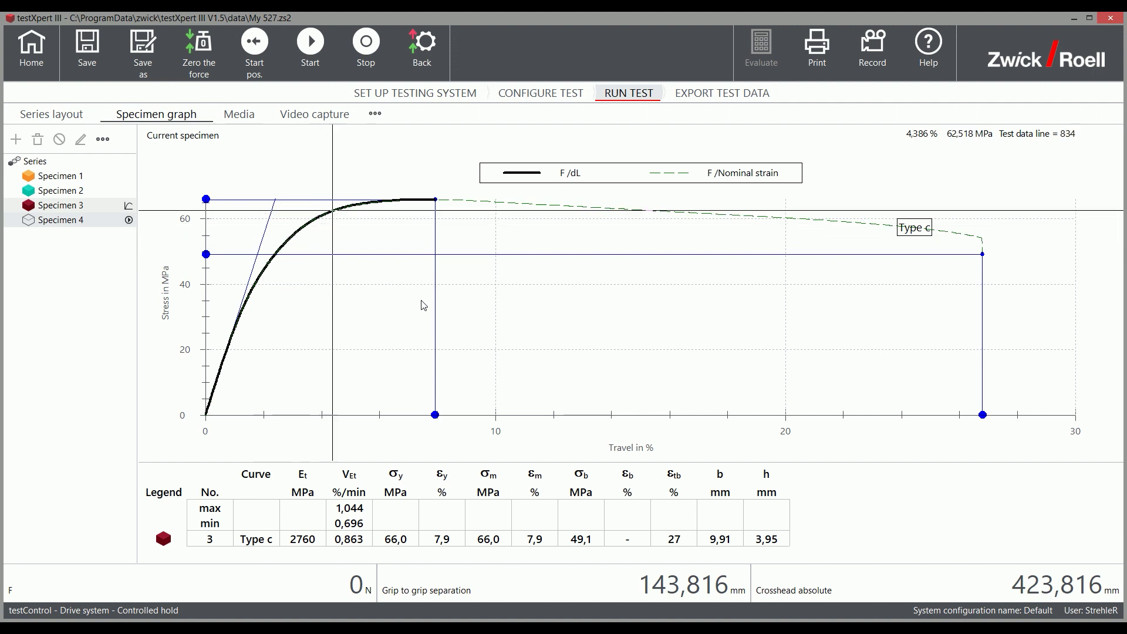
pyautogui.press('Right')
pyautogui.press('Right')
pyautogui.press('Right')
pyautogui.press('Right')
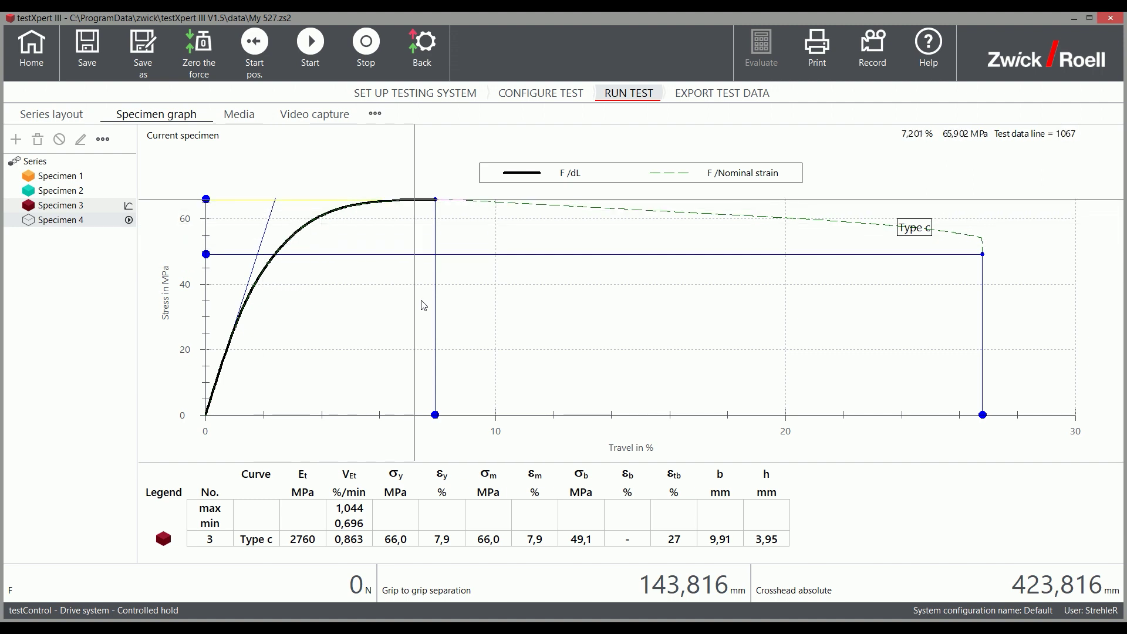
pyautogui.press('Right')
pyautogui.press('Right')
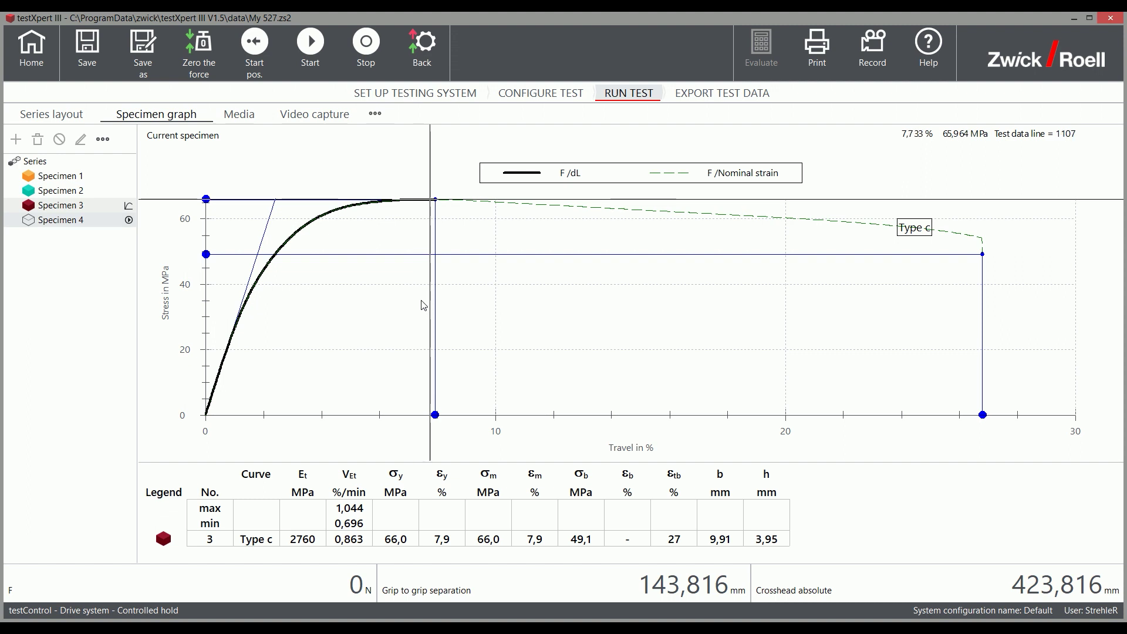
pyautogui.press('Right')
pyautogui.press('Right')
pyautogui.press('Right')
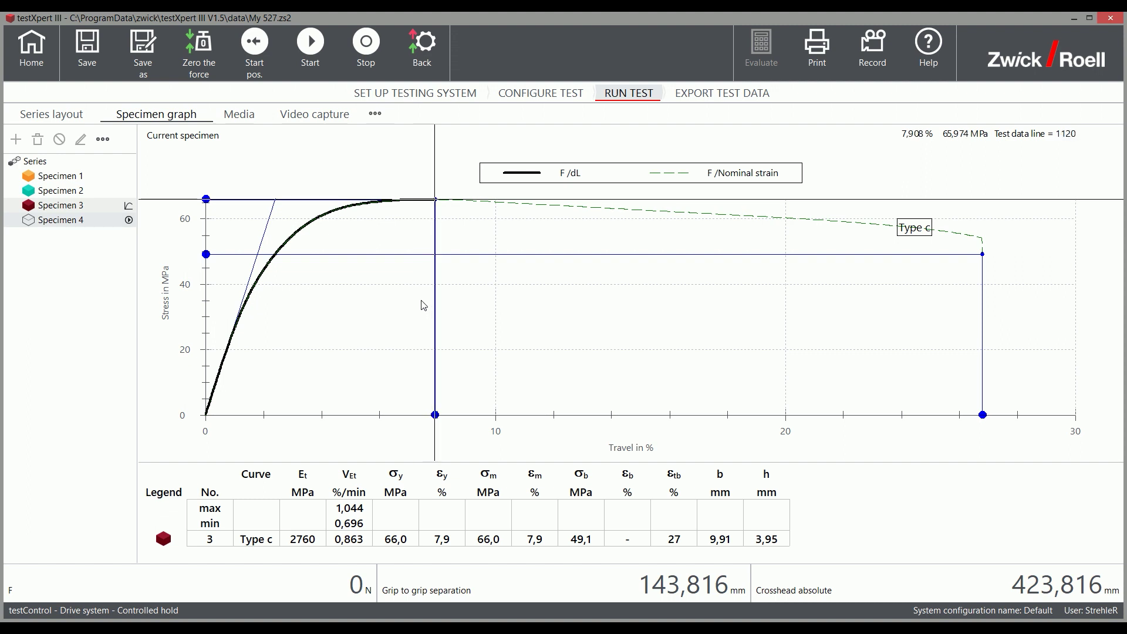
pyautogui.rightClick(517, 281)
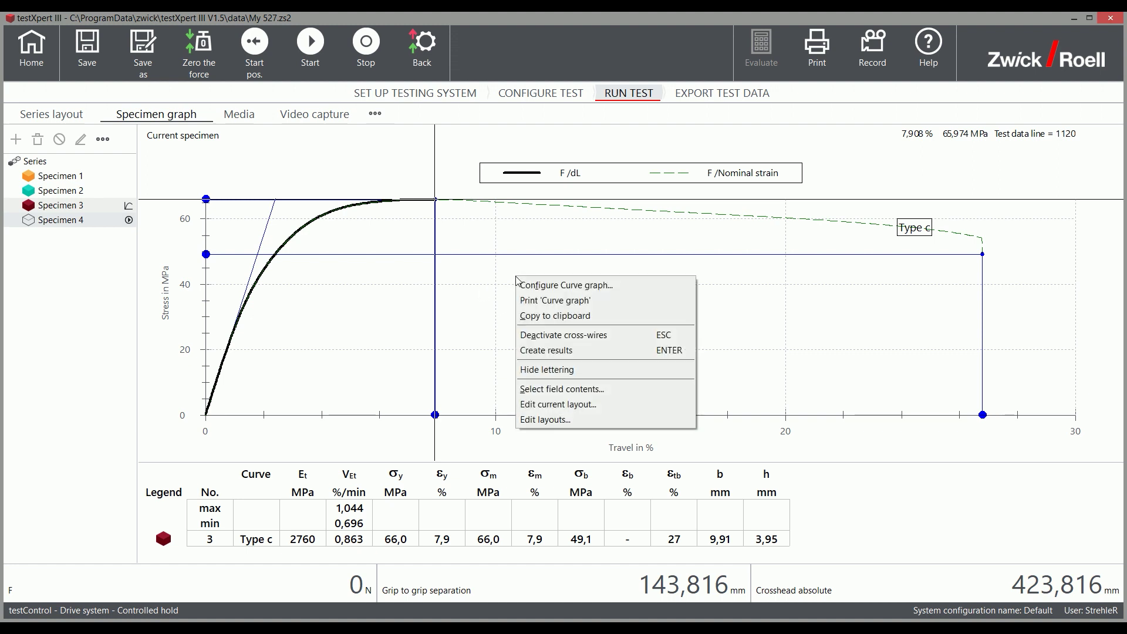
pyautogui.click(544, 344)
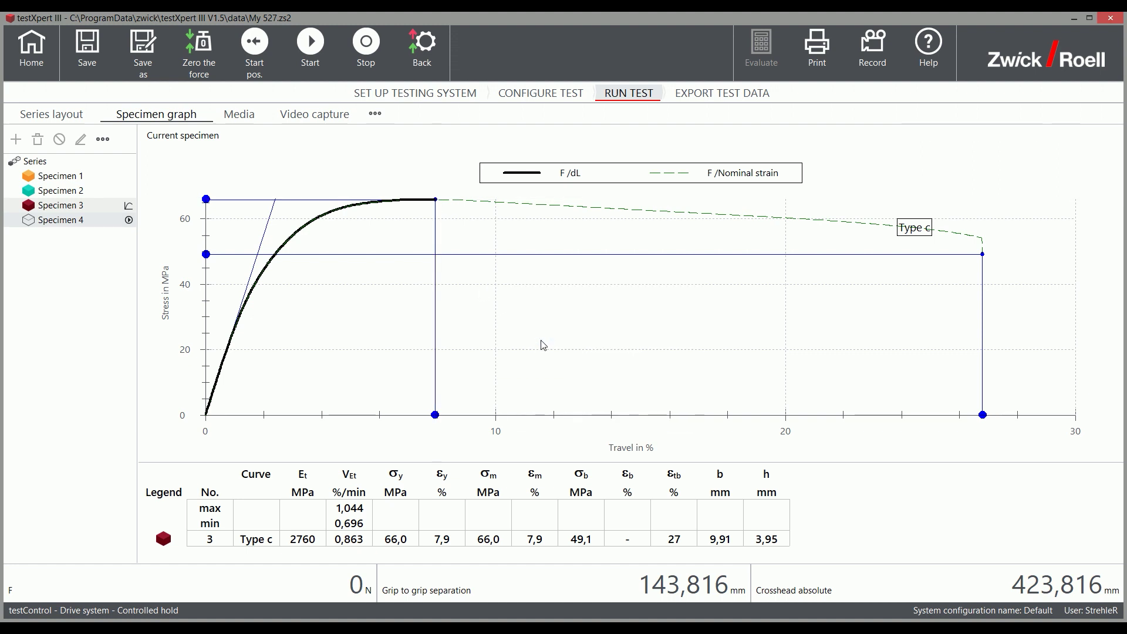